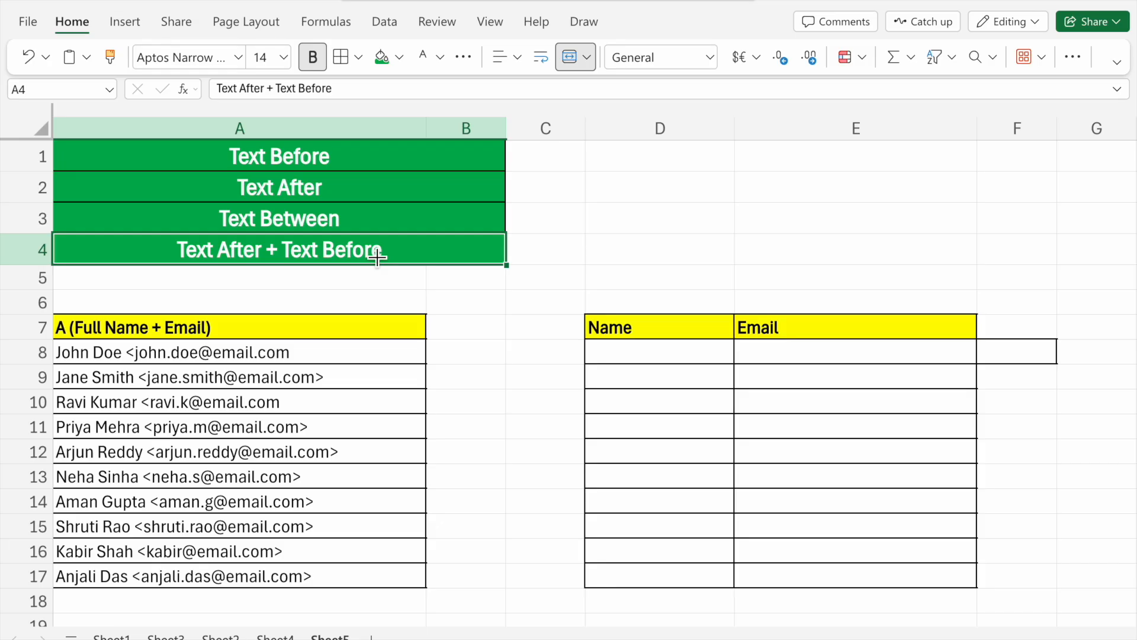
left_click_drag(265, 330, 277, 395)
left_click(278, 396)
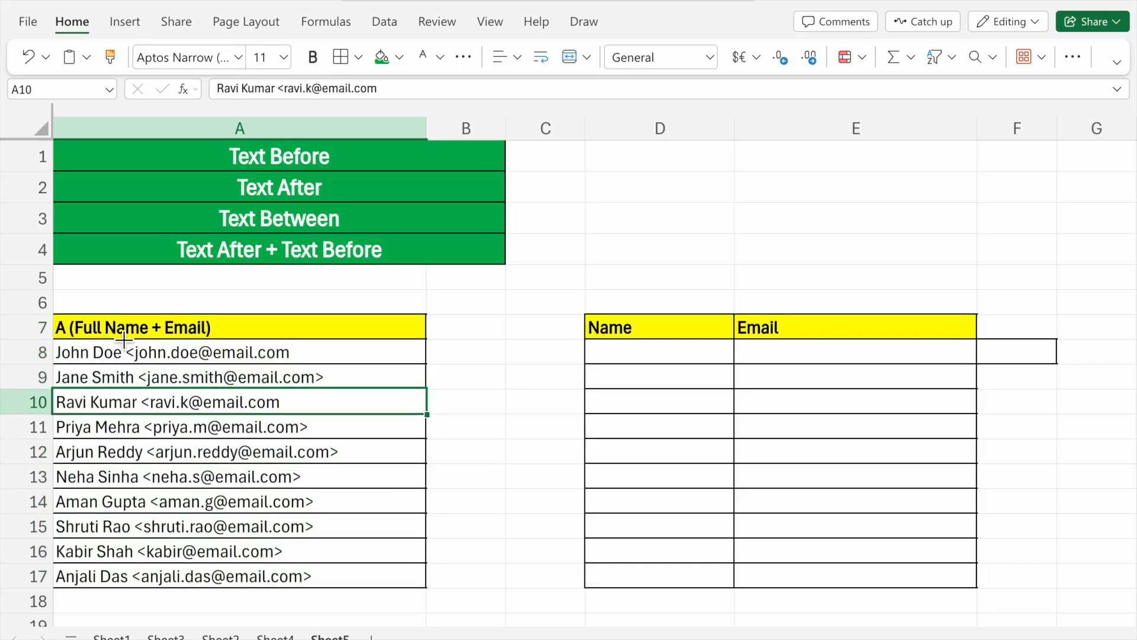
left_click(361, 356)
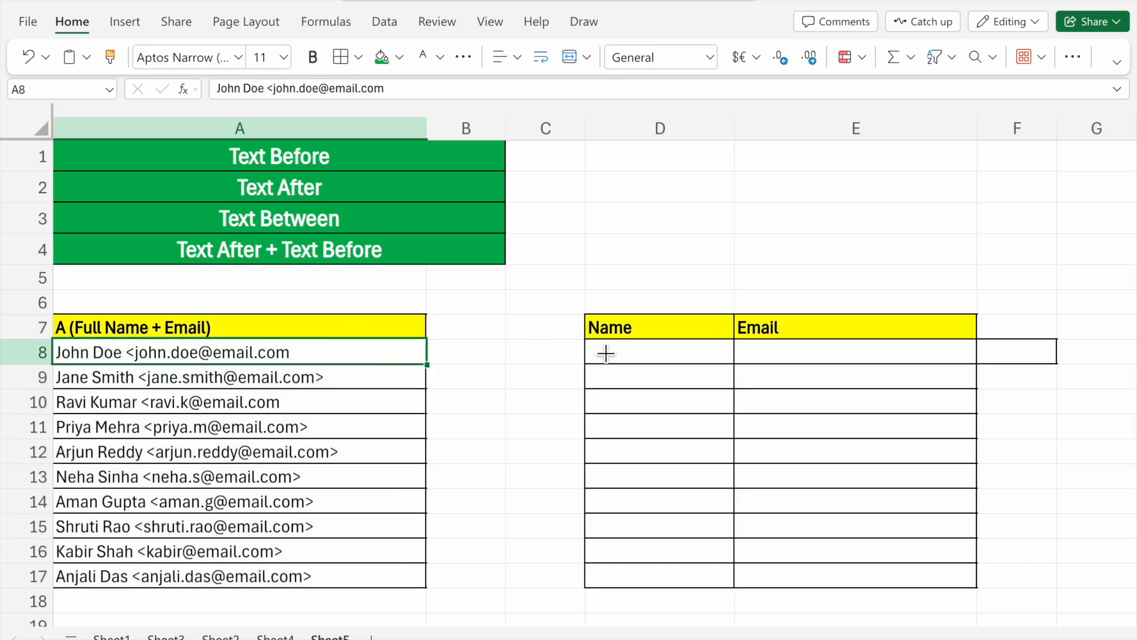
left_click(643, 359)
left_click(769, 357)
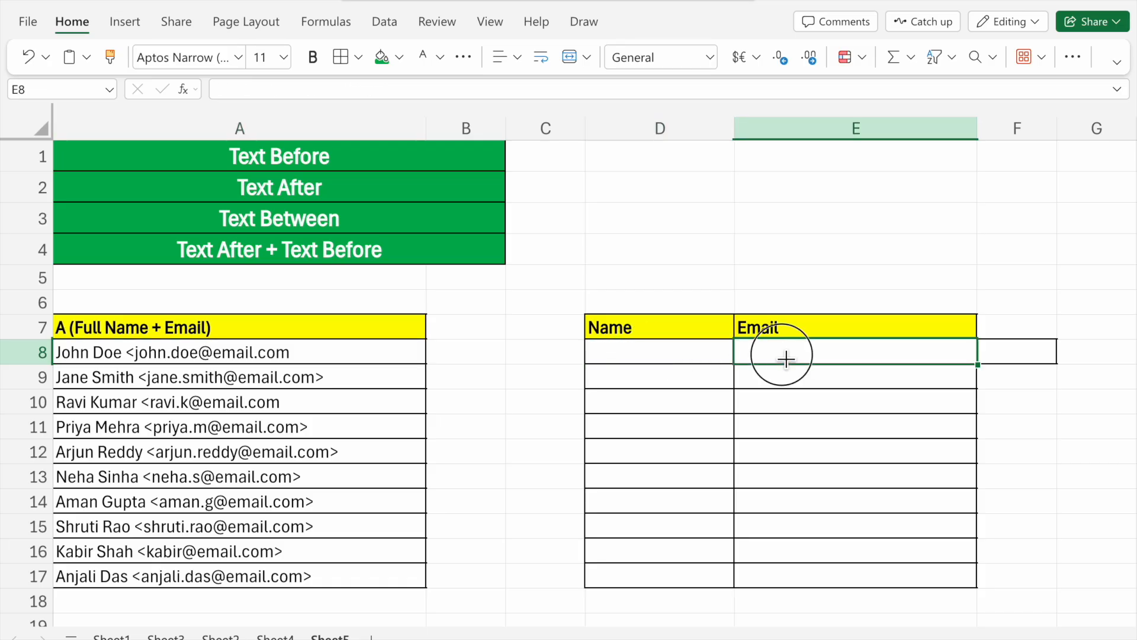
left_click(687, 363)
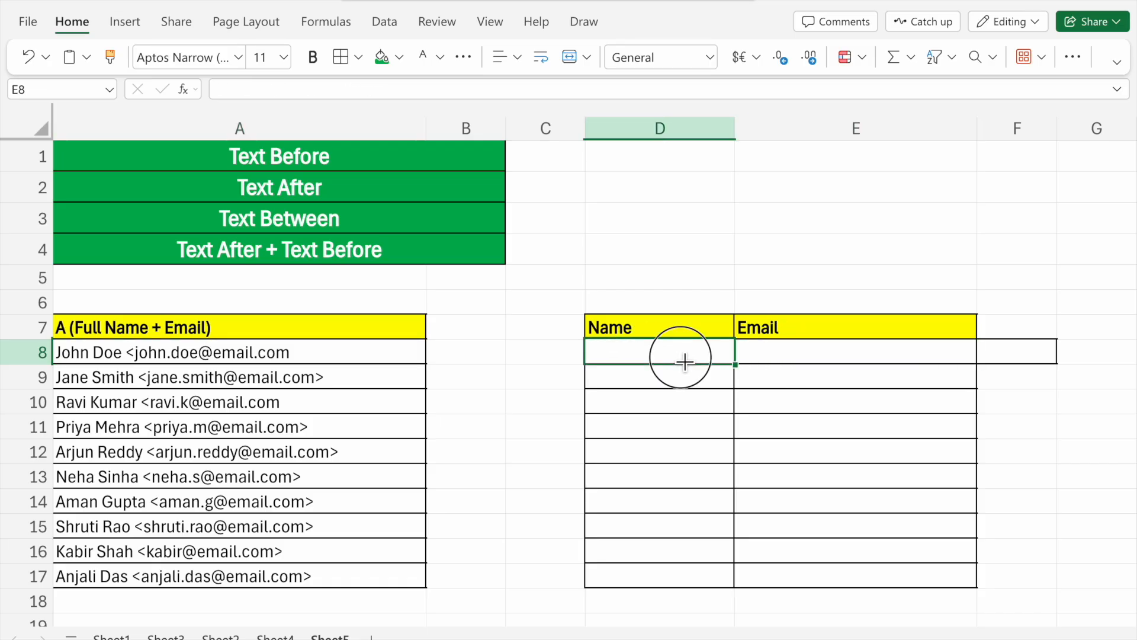
left_click(776, 359)
- Enter the formula =TEXTBEFORE(A8,"<") in cell D8 to extract the name from the combined text
left_click(705, 360)
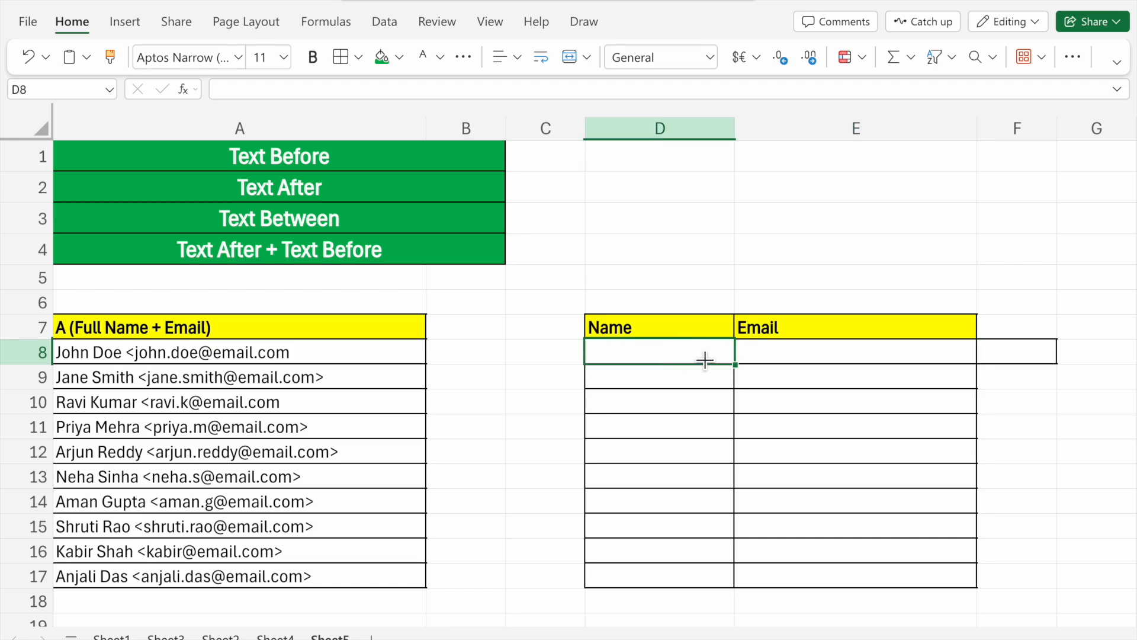
type("=")
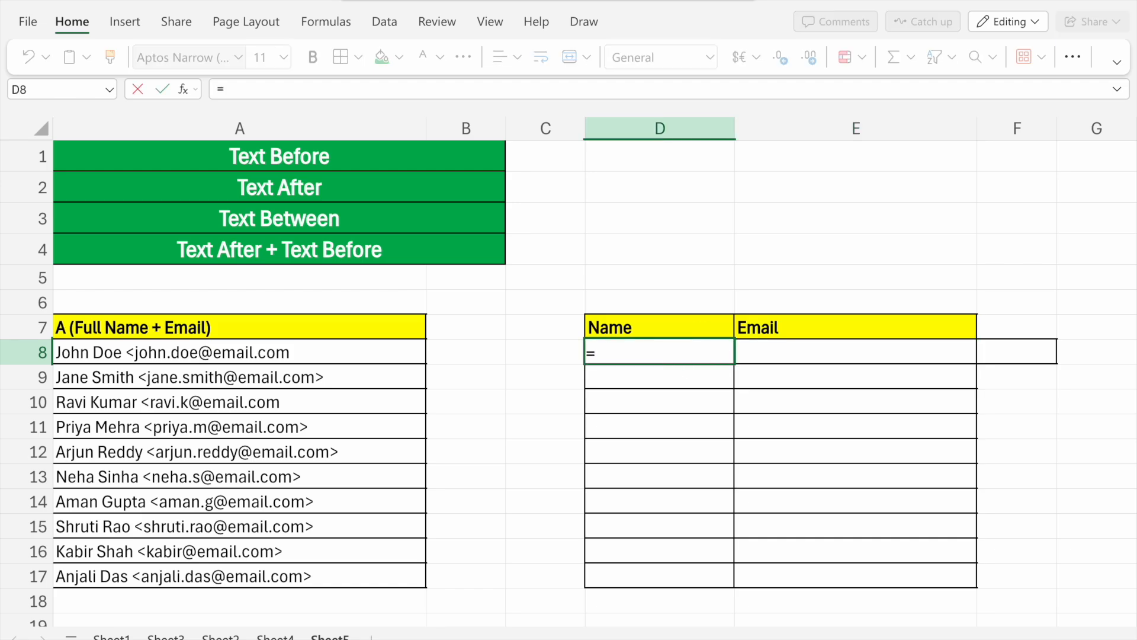
type("textbefore")
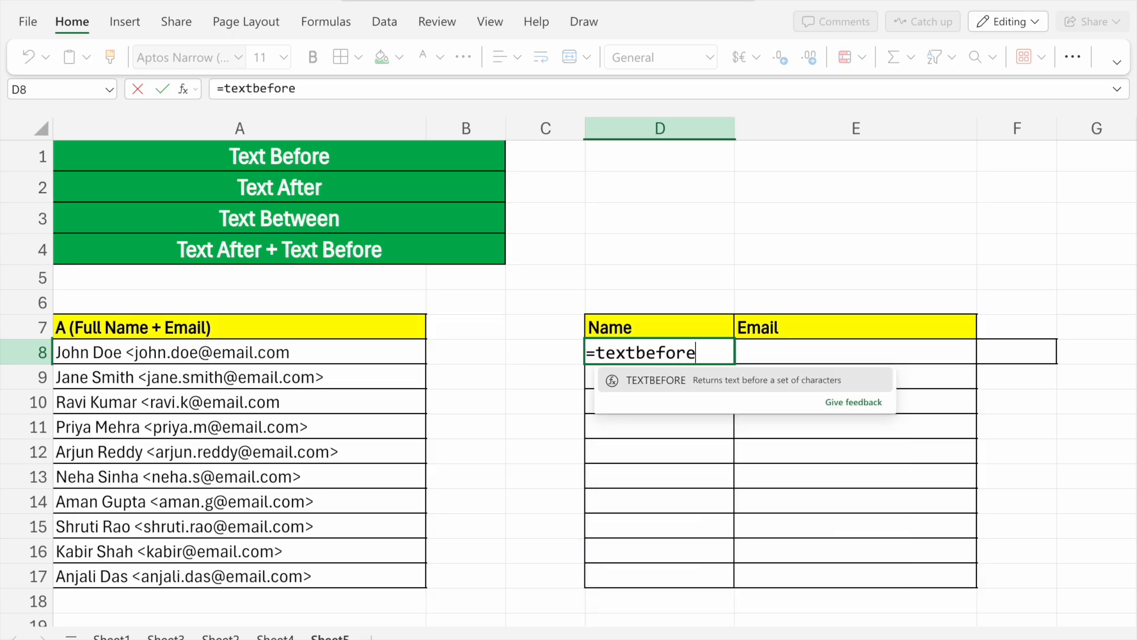
type("(")
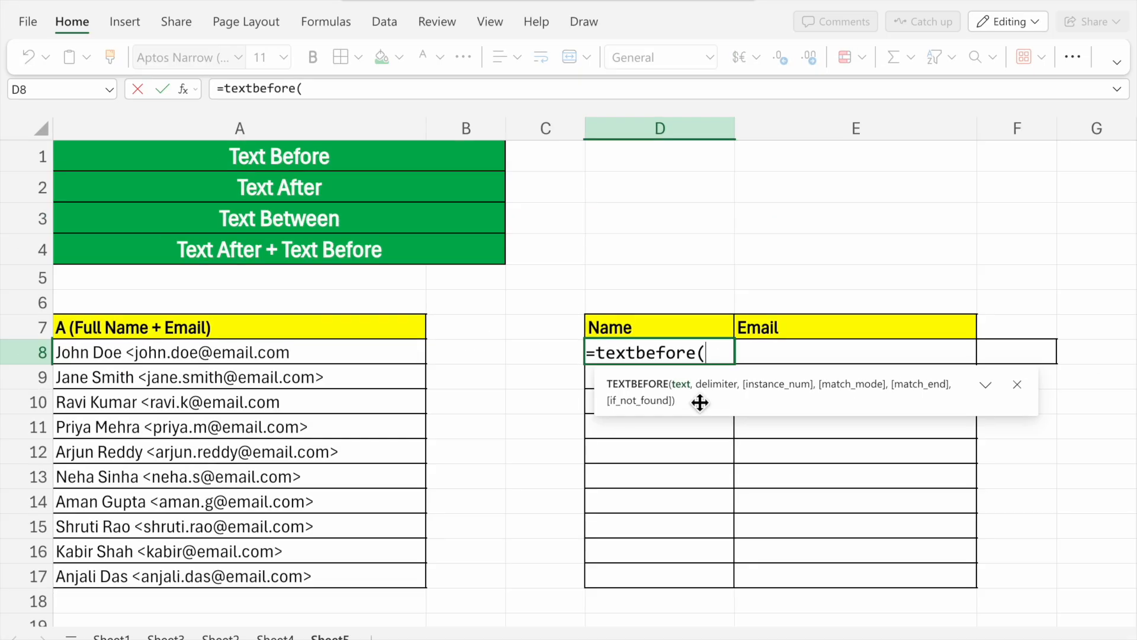
left_click(310, 355)
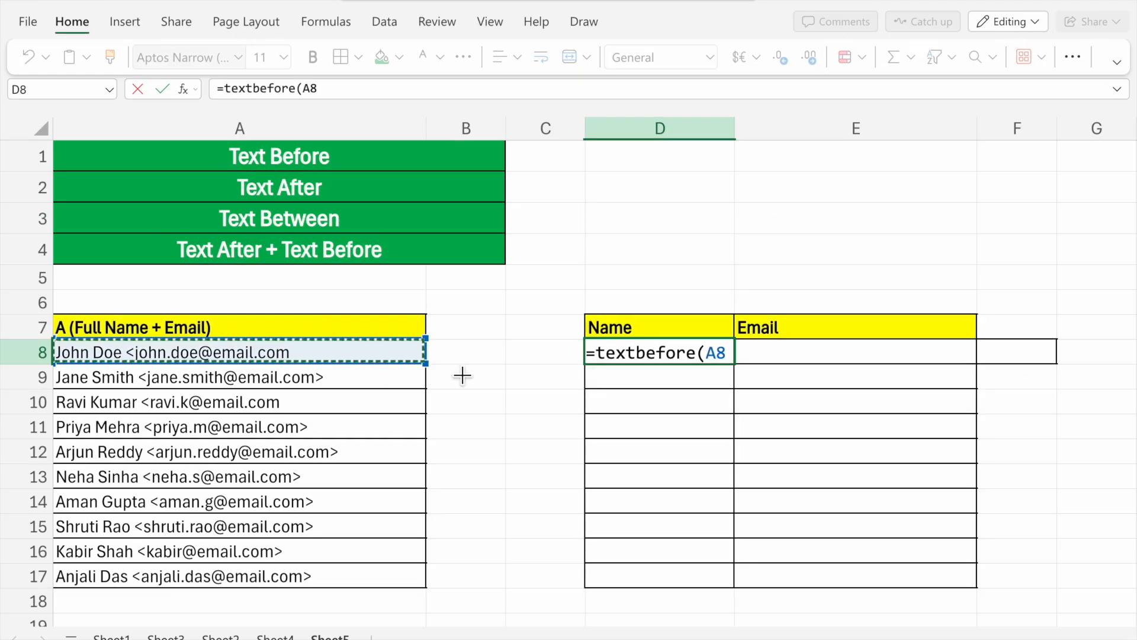
type(",")
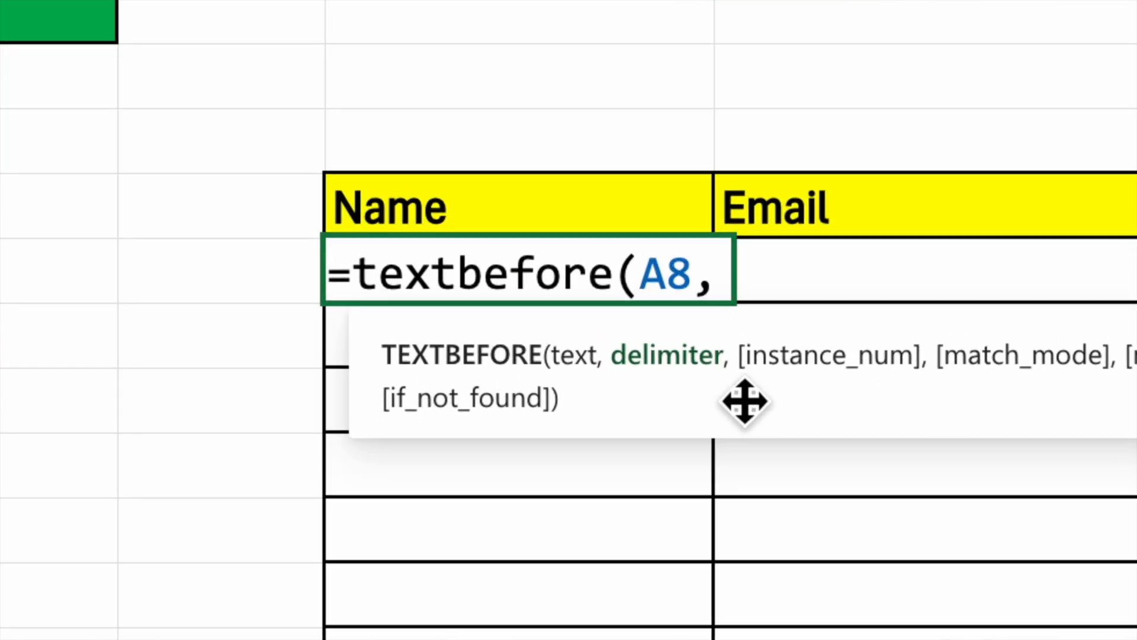
key("alt")
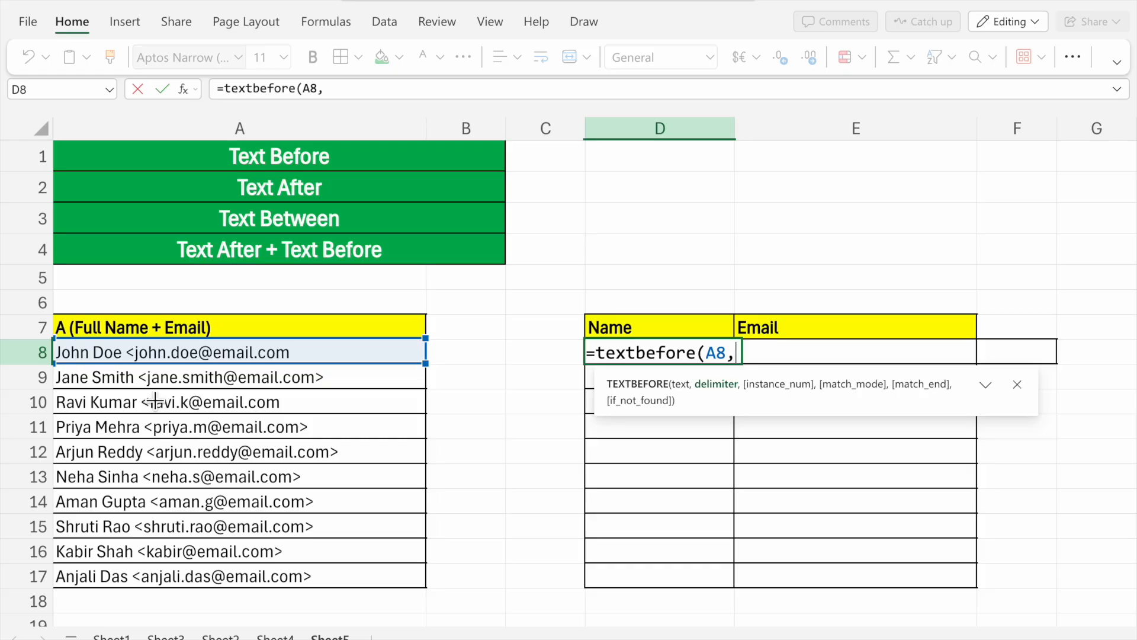
type("\"<\"")
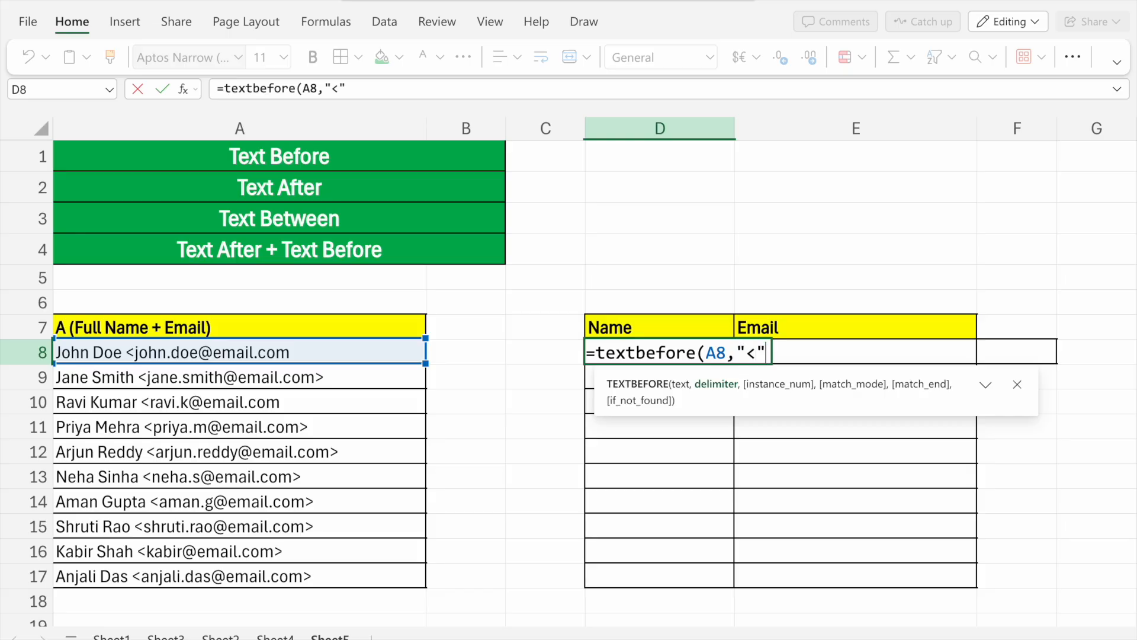
type(")")
key("Return")
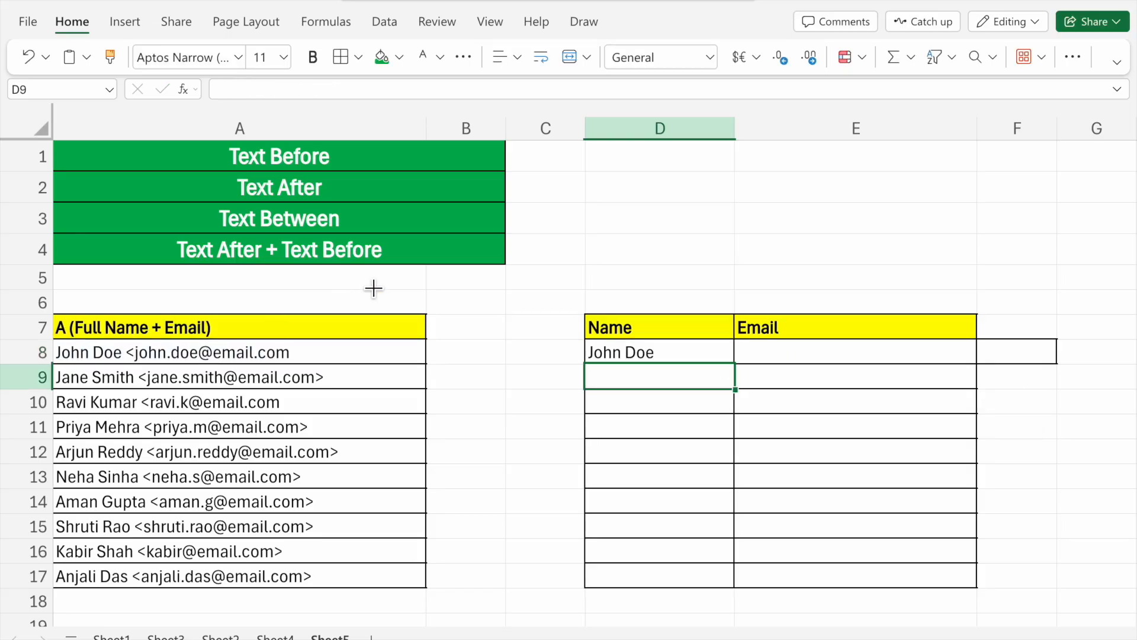
left_click(655, 358)
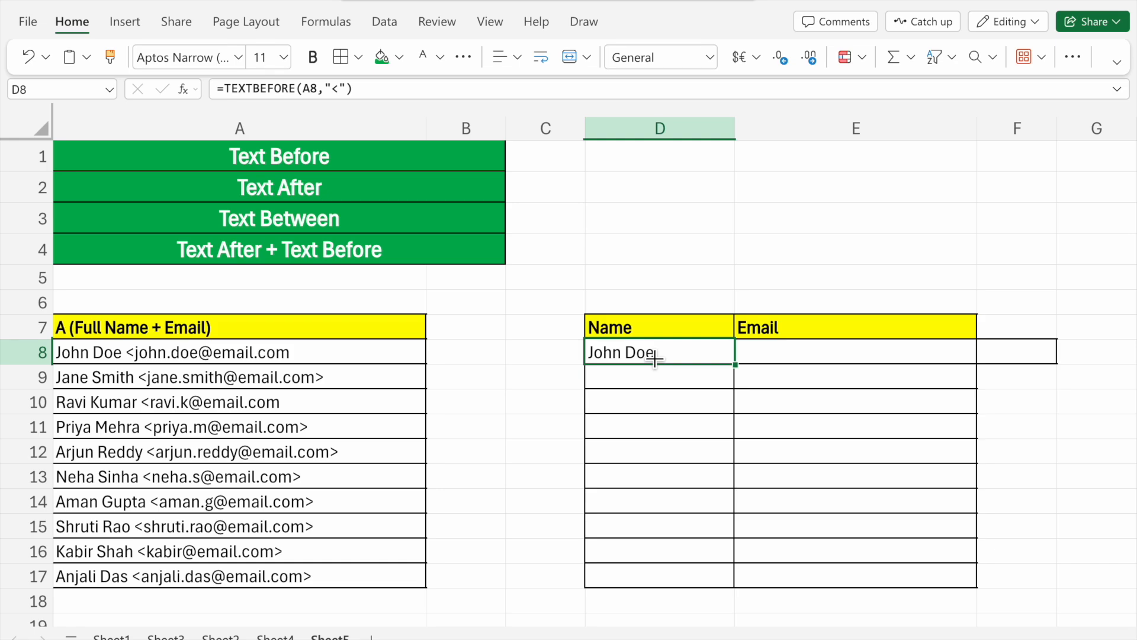
- Enter the formula =TEXTAFTER(A8,"<") in cell E8 to extract the email from the combined text
left_click(841, 363)
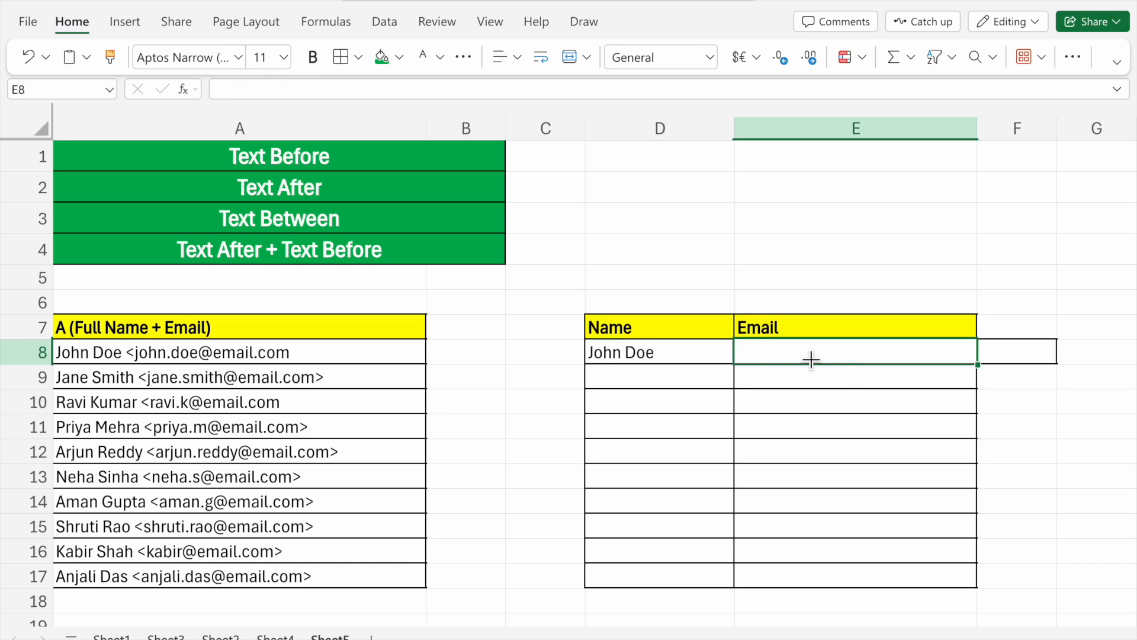
type("=af")
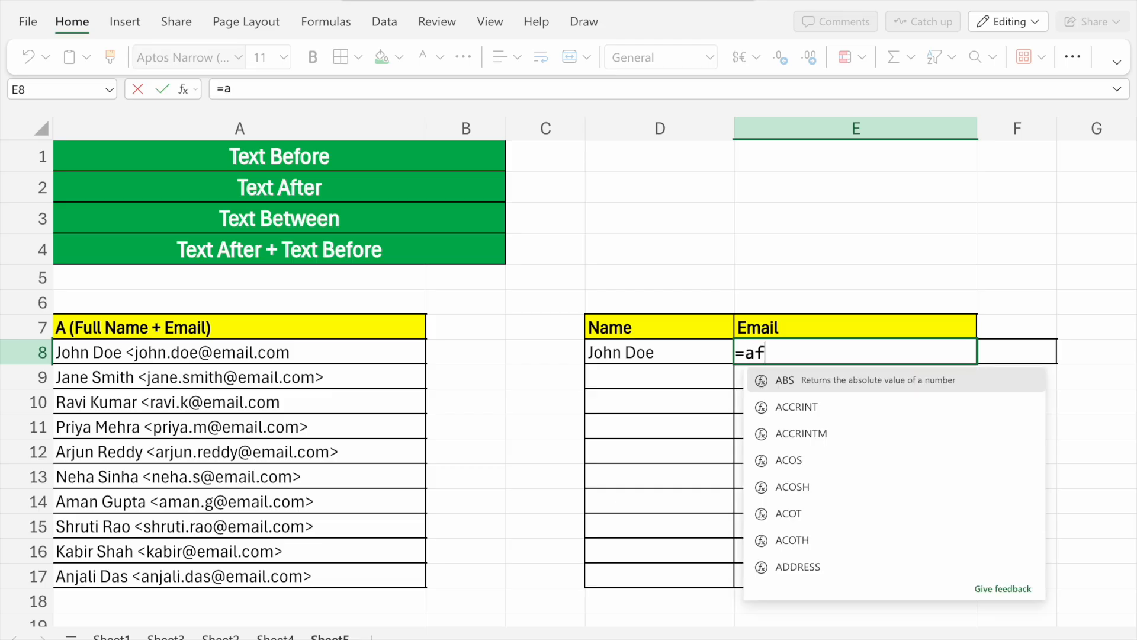
key("BackSpace")
key("BackSpace")
type("text")
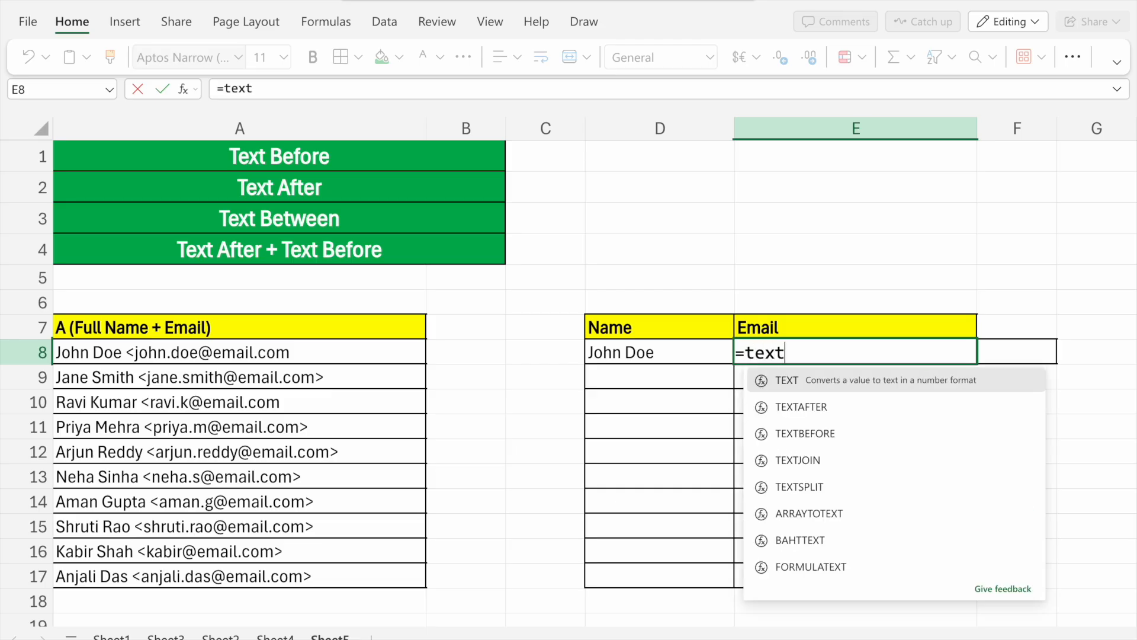
left_click(836, 407)
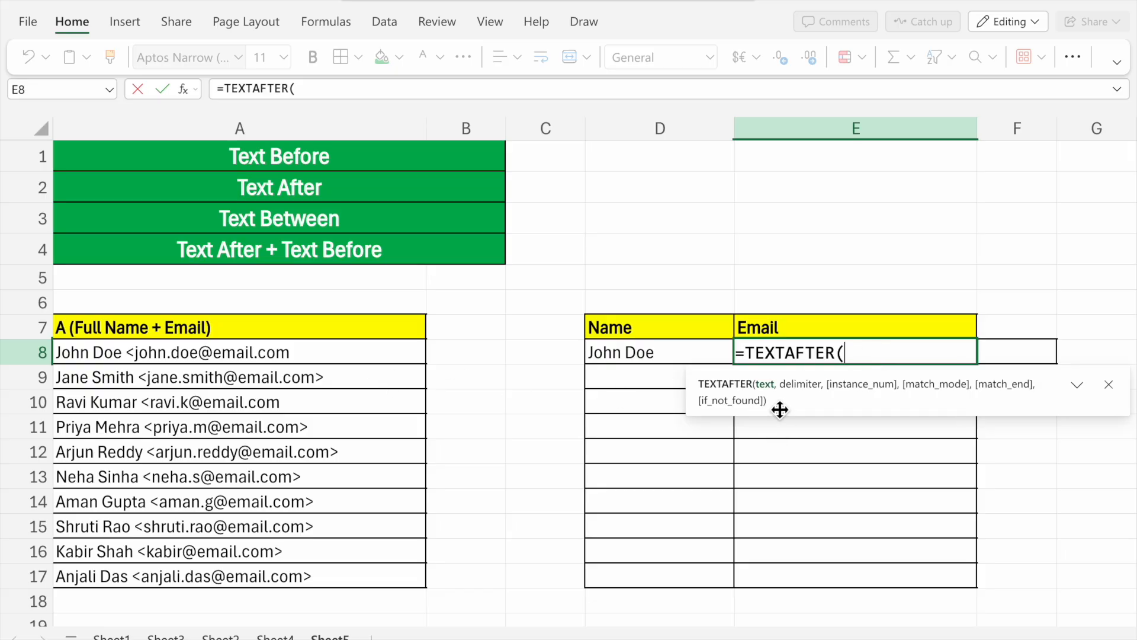
left_click(288, 346)
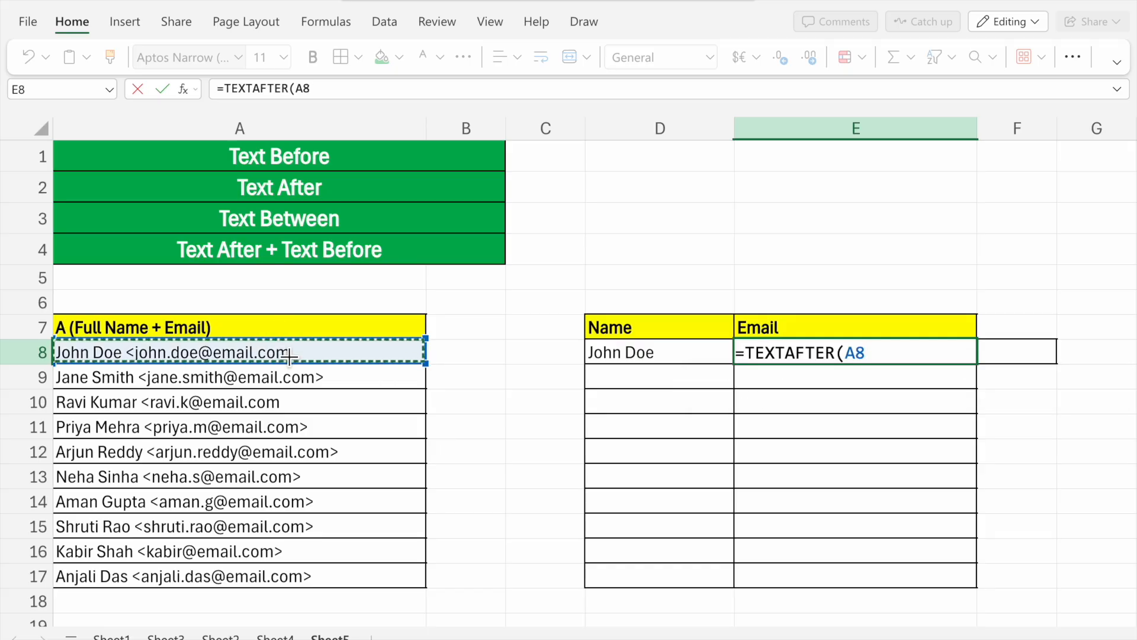
type(",\"")
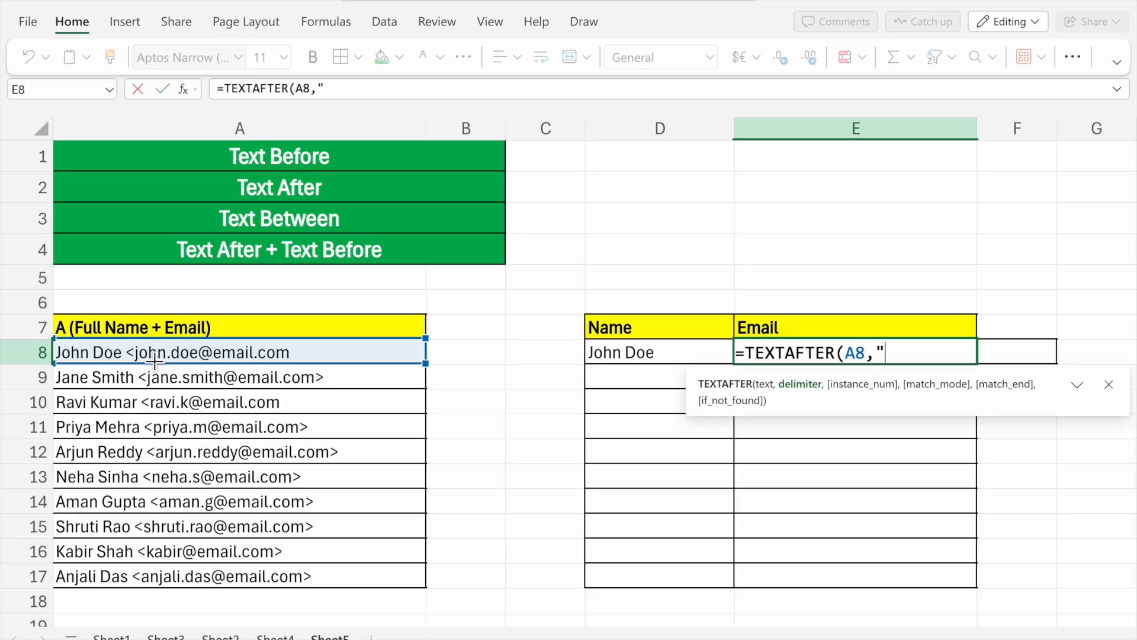
type("\"")
key("BackSpace")
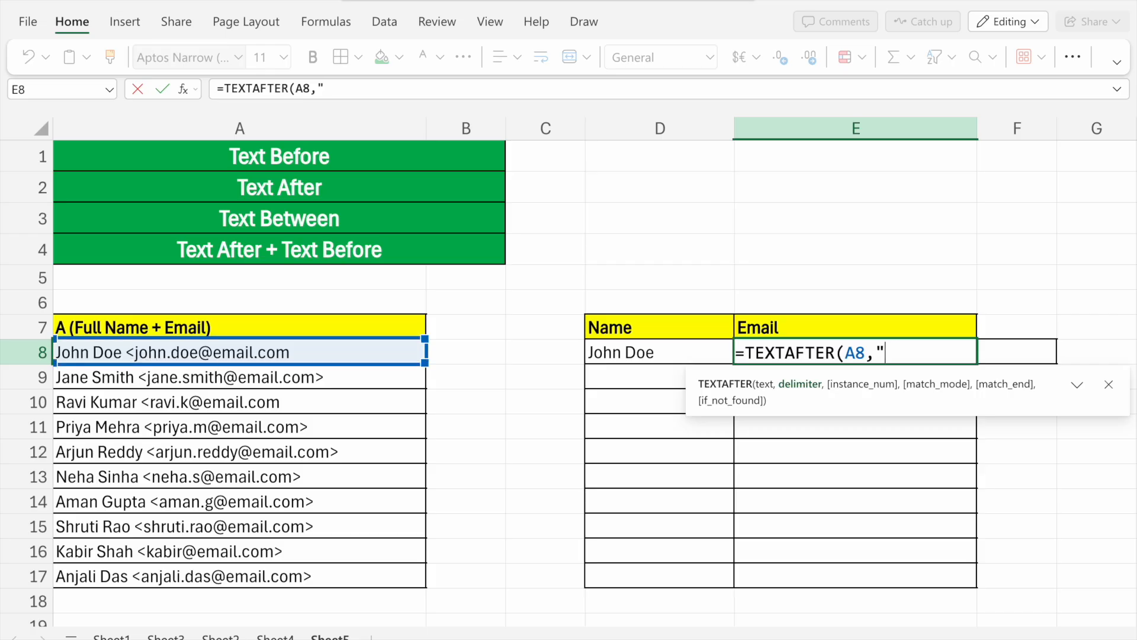
type("<\")")
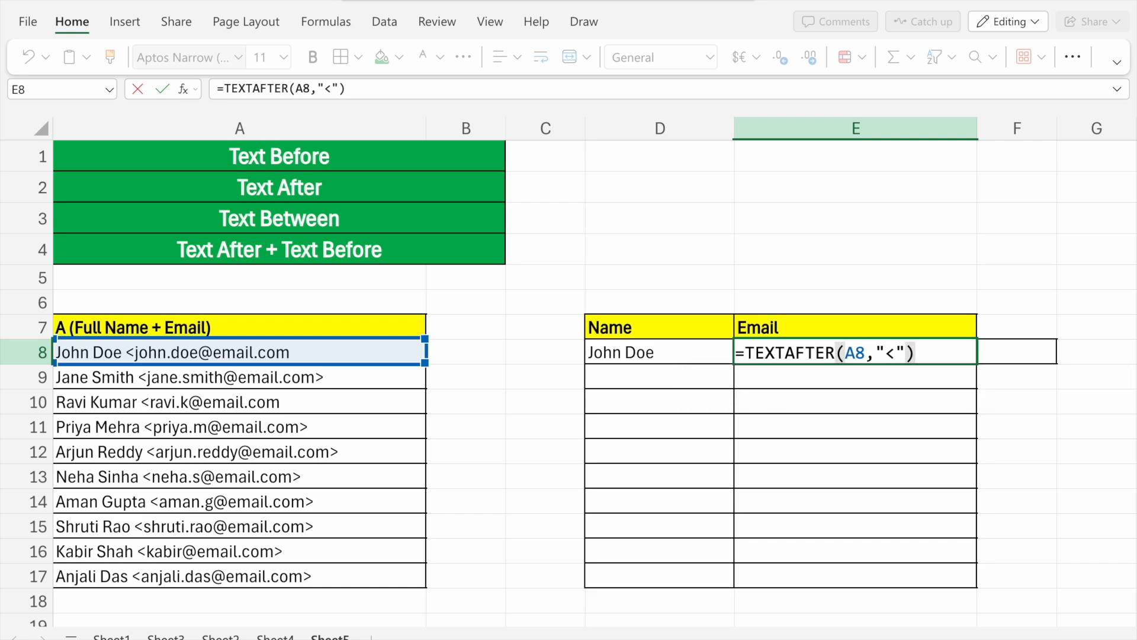
key("Return")
left_click(782, 360)
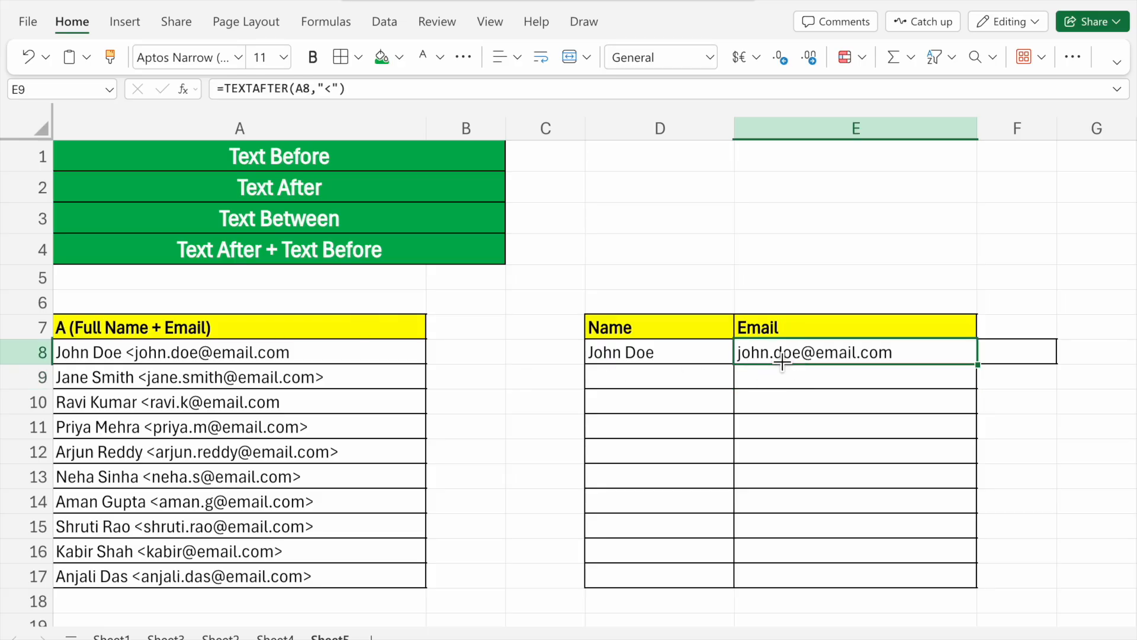
- Fill the name formula in D8 and the email formula in E8 down through row 17
left_click(665, 356)
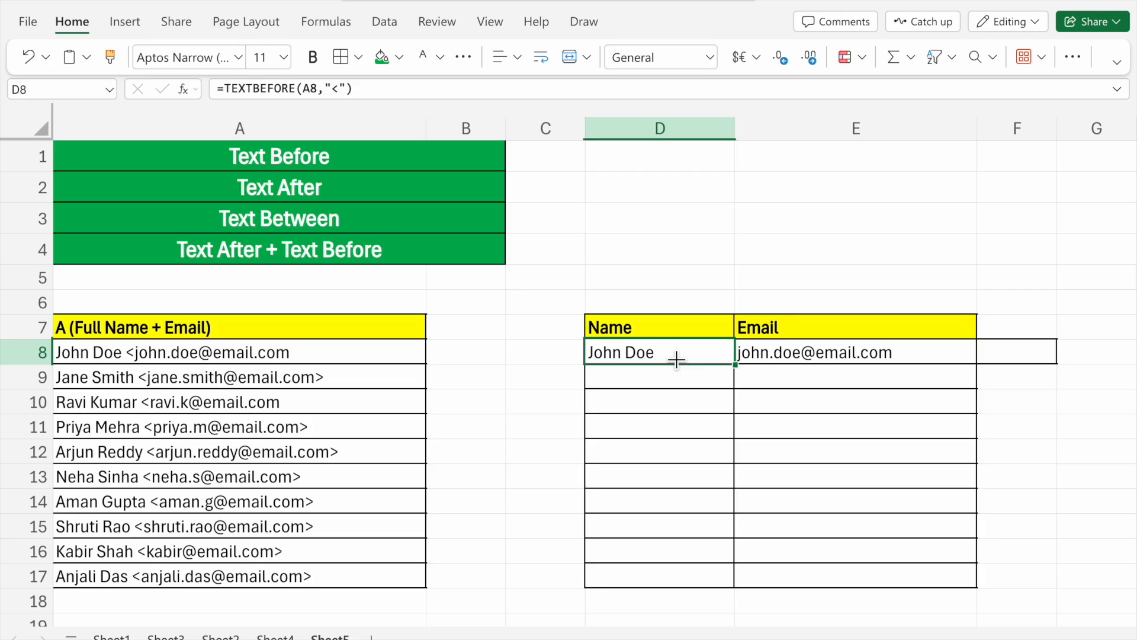
left_click(794, 356)
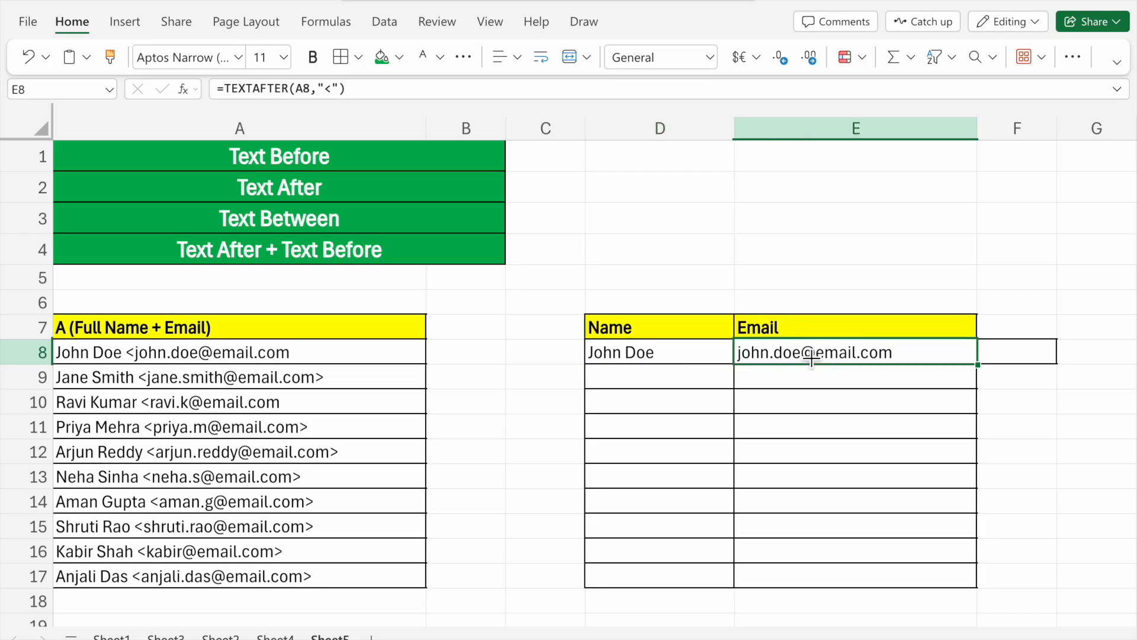
left_click(693, 358)
left_click_drag(736, 365, 691, 581)
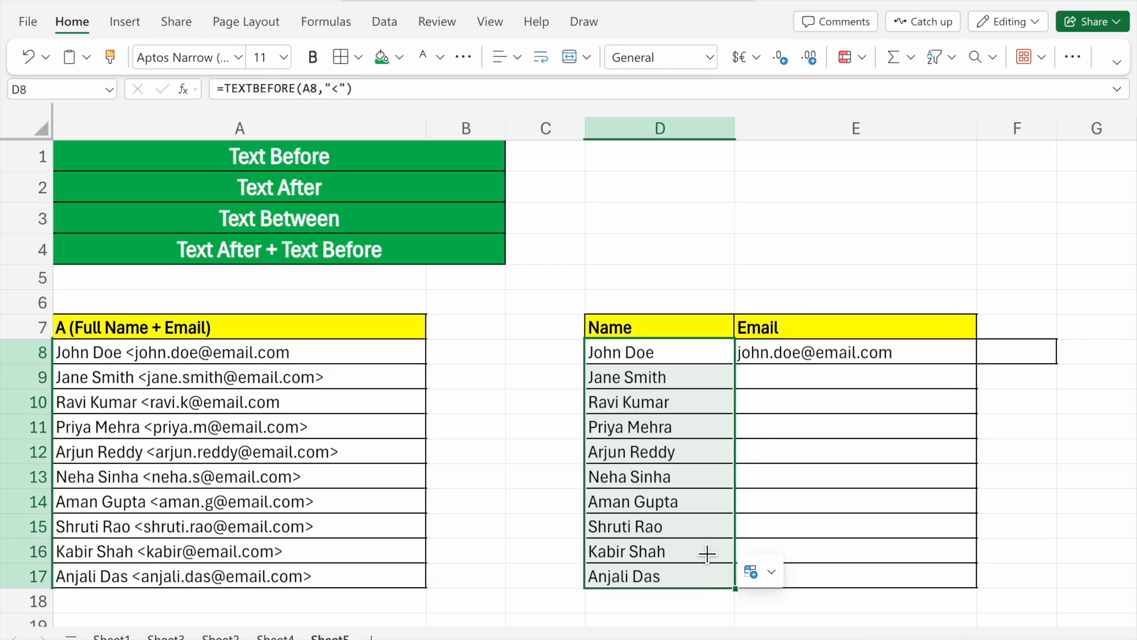
left_click(931, 353)
left_click_drag(977, 364, 953, 573)
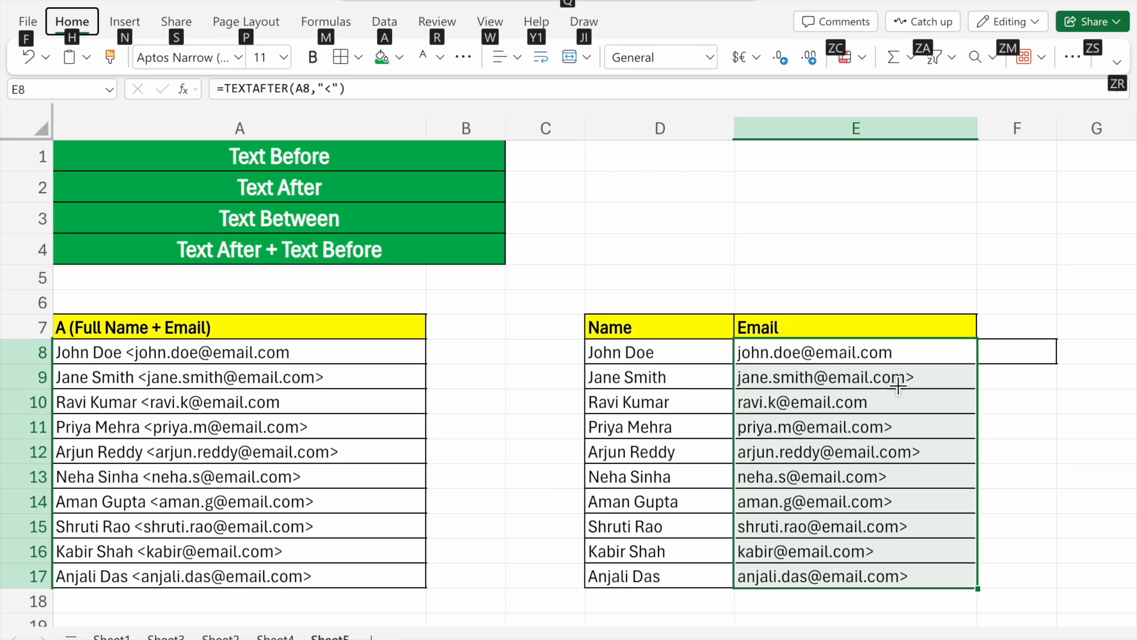
- Clear the copied email formulas from E9:E17, keeping only the one in E8
left_click(1115, 373)
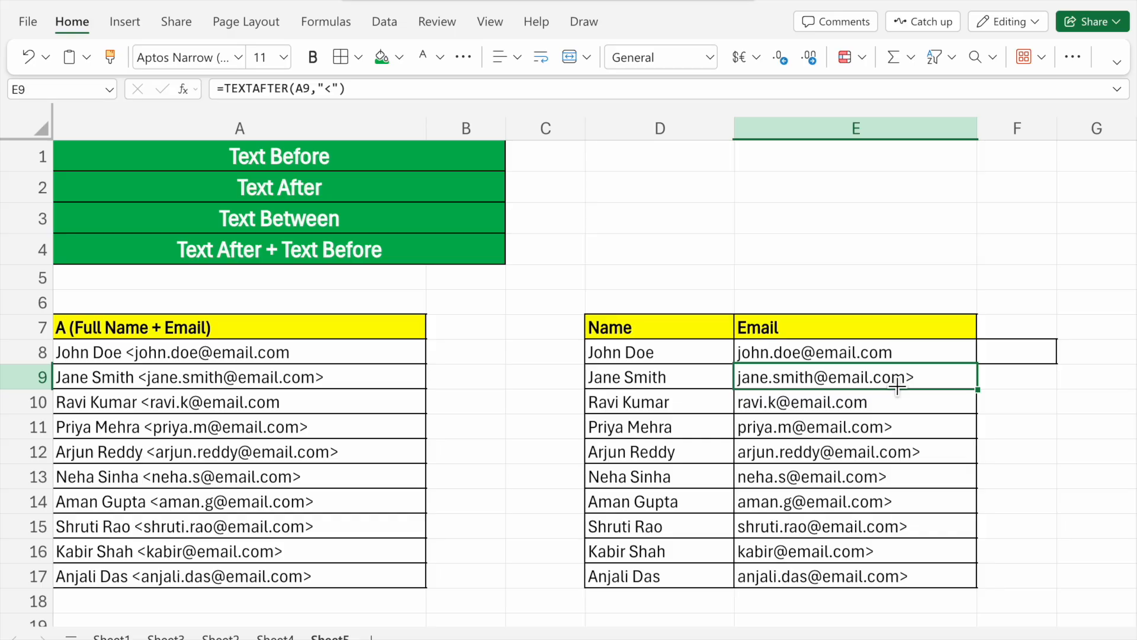
key("Delete")
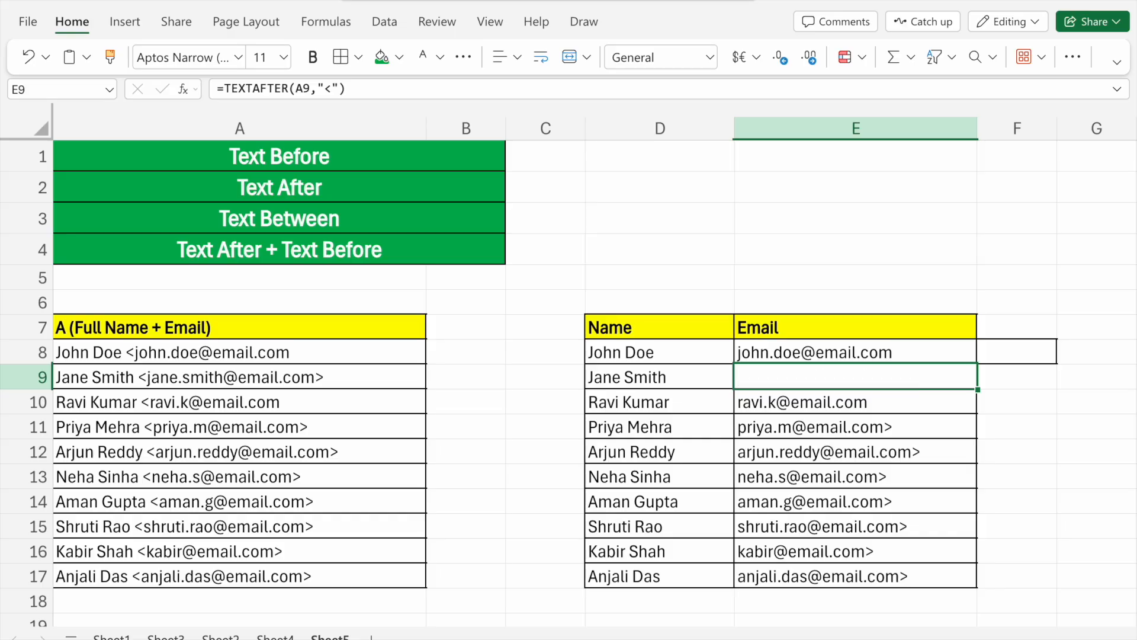
left_click_drag(895, 413, 944, 577)
key("Delete")
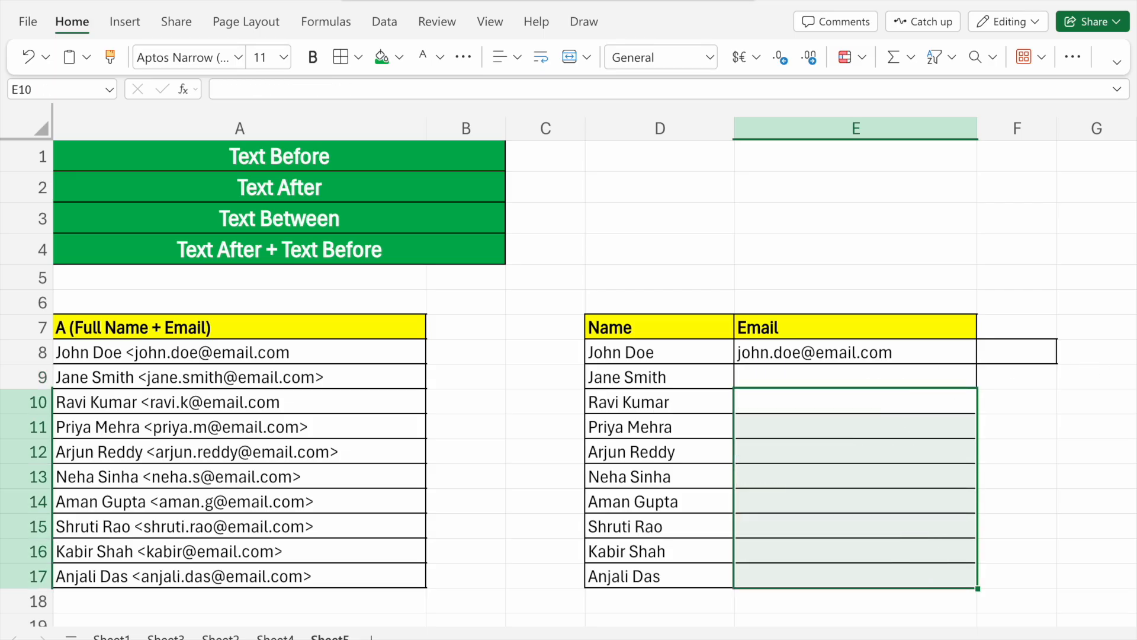
left_click(847, 405)
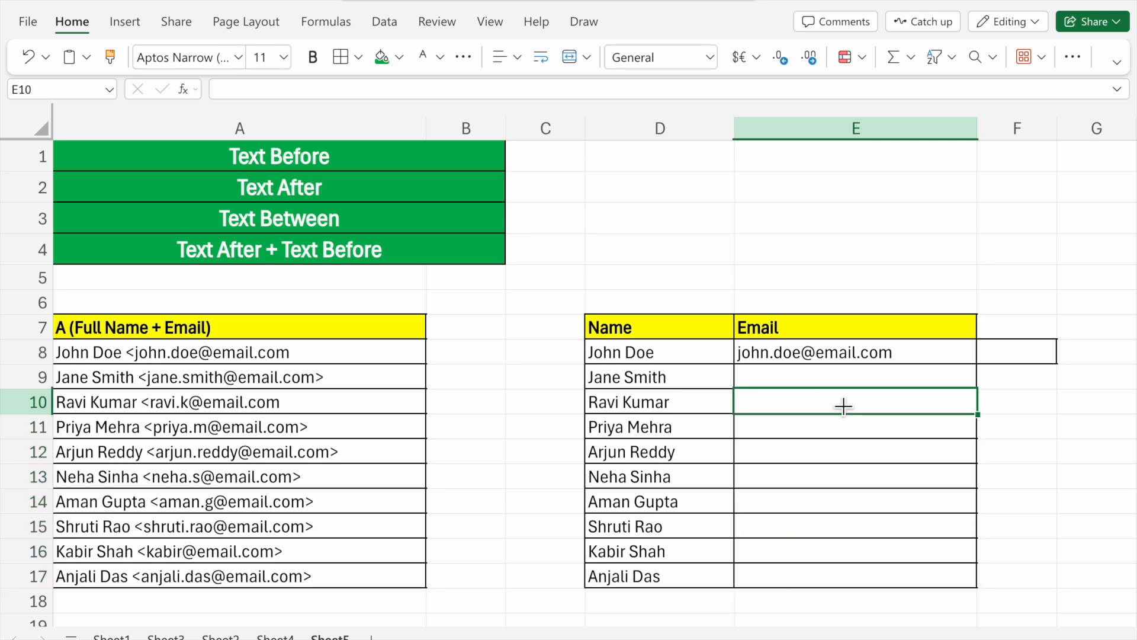
- Enter the nested formula =TEXTAFTER(TEXTBEFORE(A9,">"),"<") in cell E9 to extract the email from between the angle brackets
left_click(818, 381)
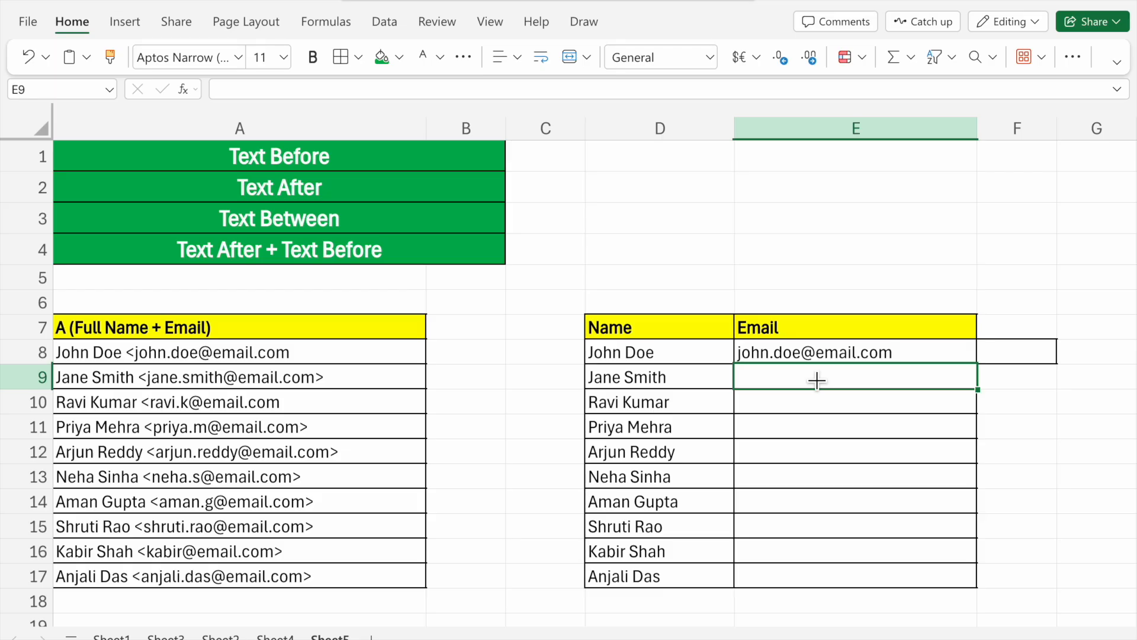
type("=te")
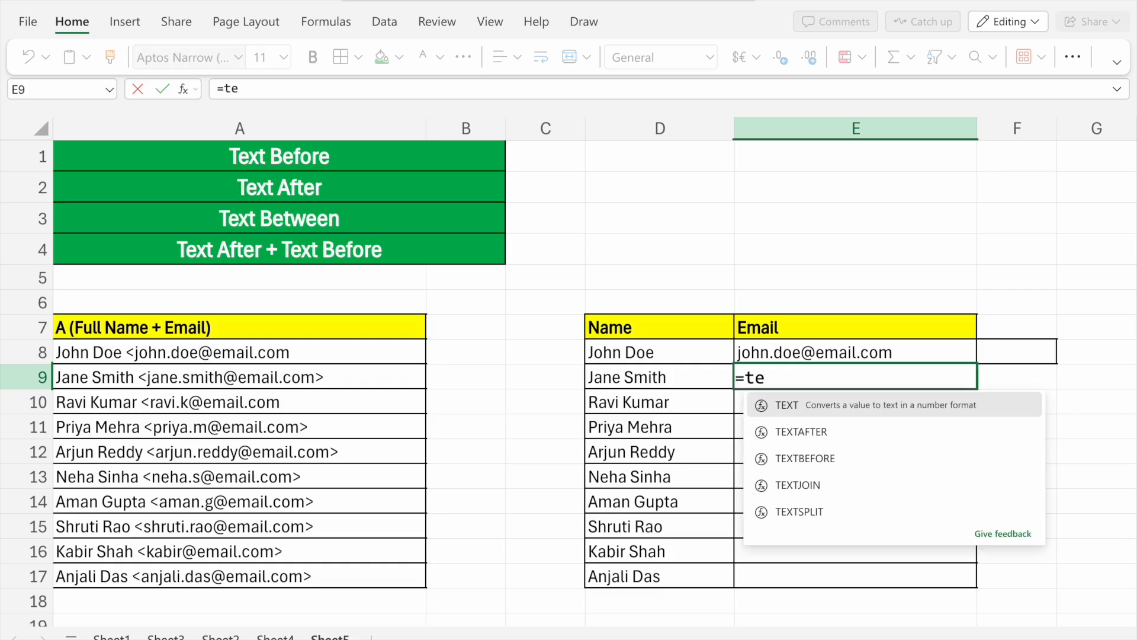
type("xtafter")
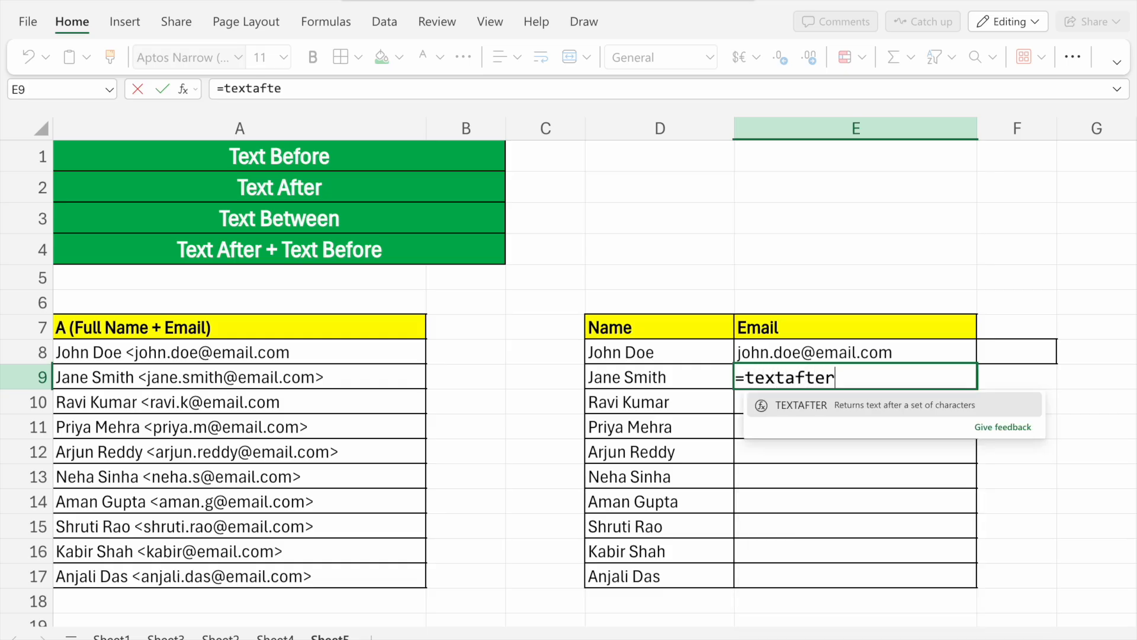
left_click(827, 397)
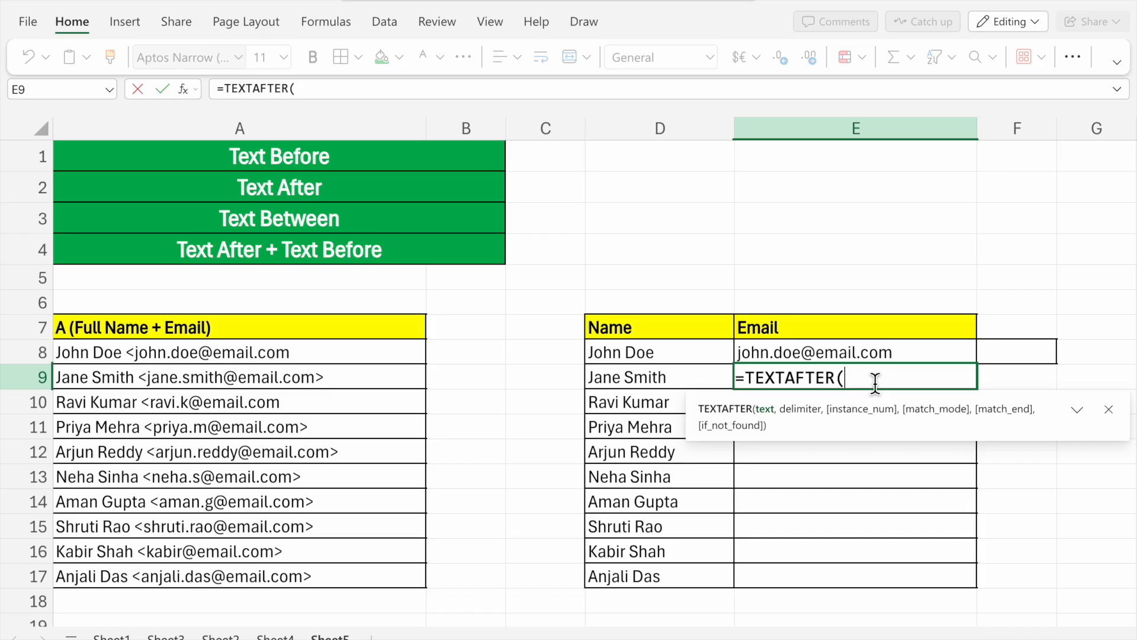
type("text")
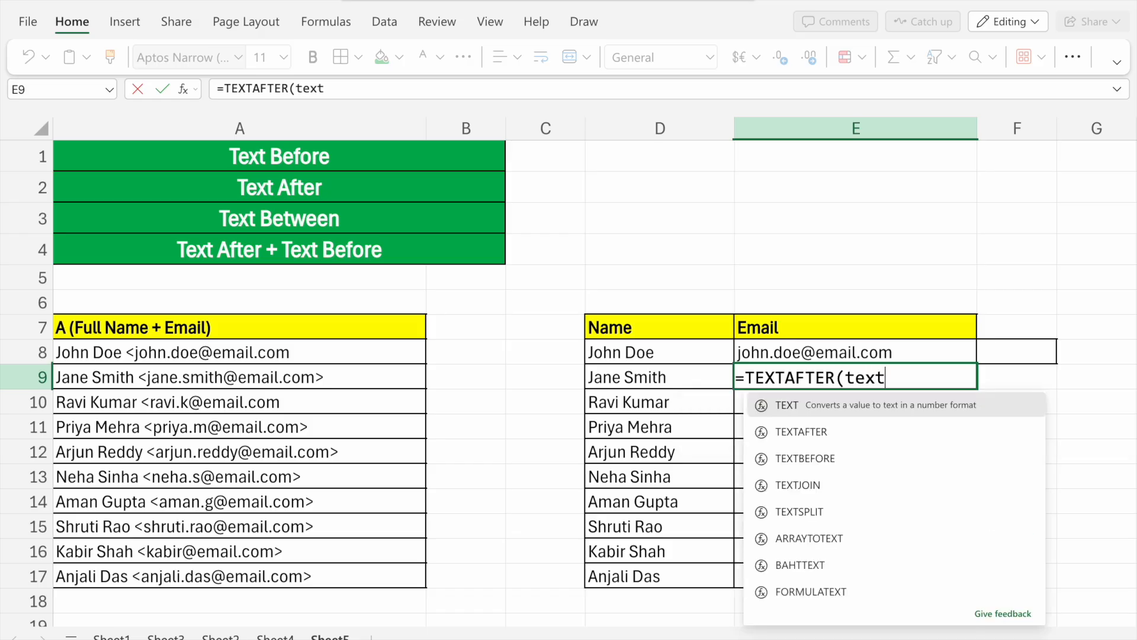
type("before")
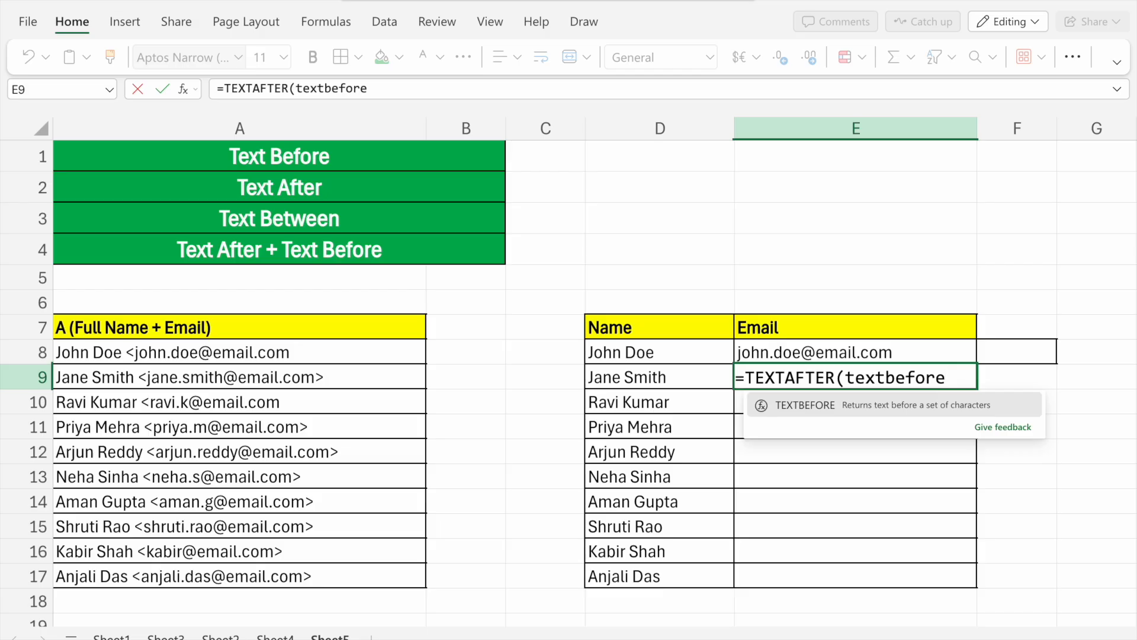
type("(")
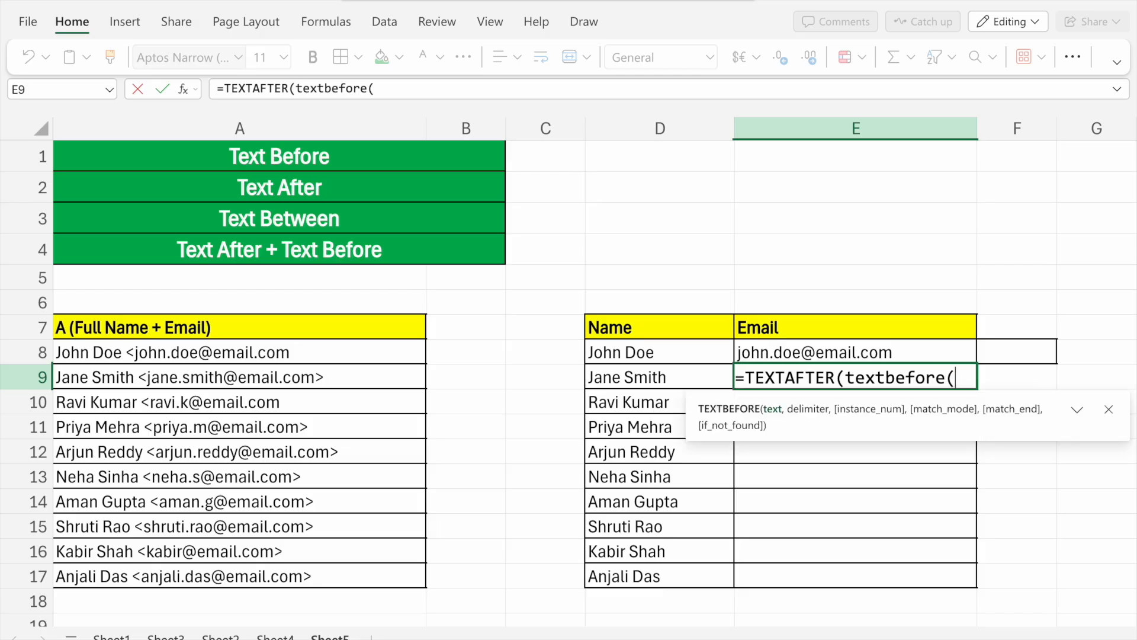
left_click(135, 382)
type(",")
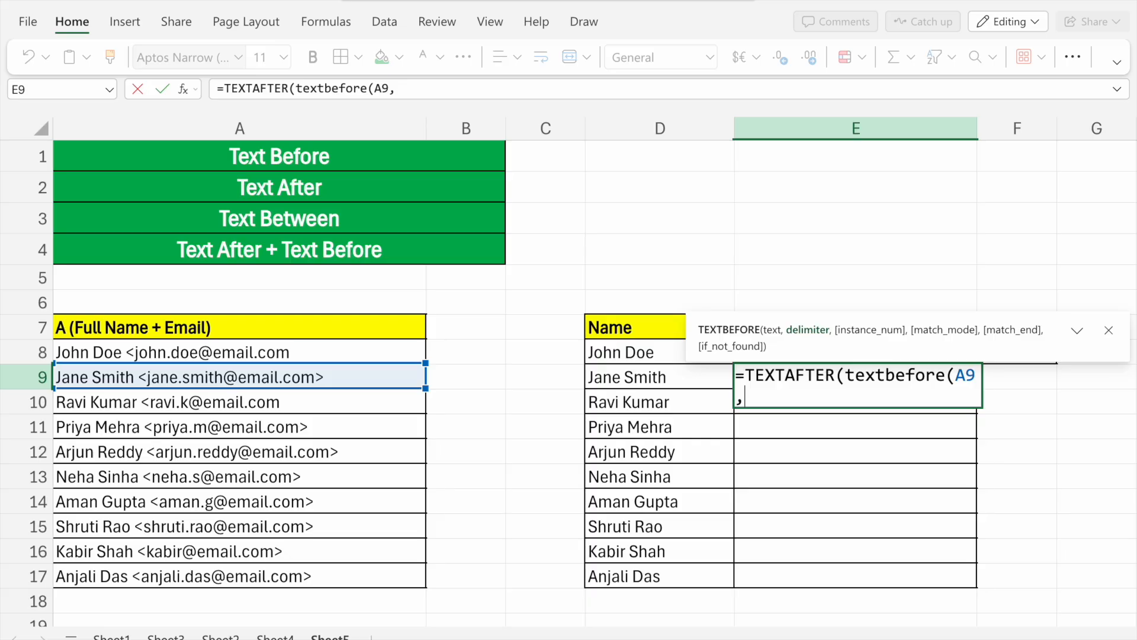
type("\"")
type(">\"),")
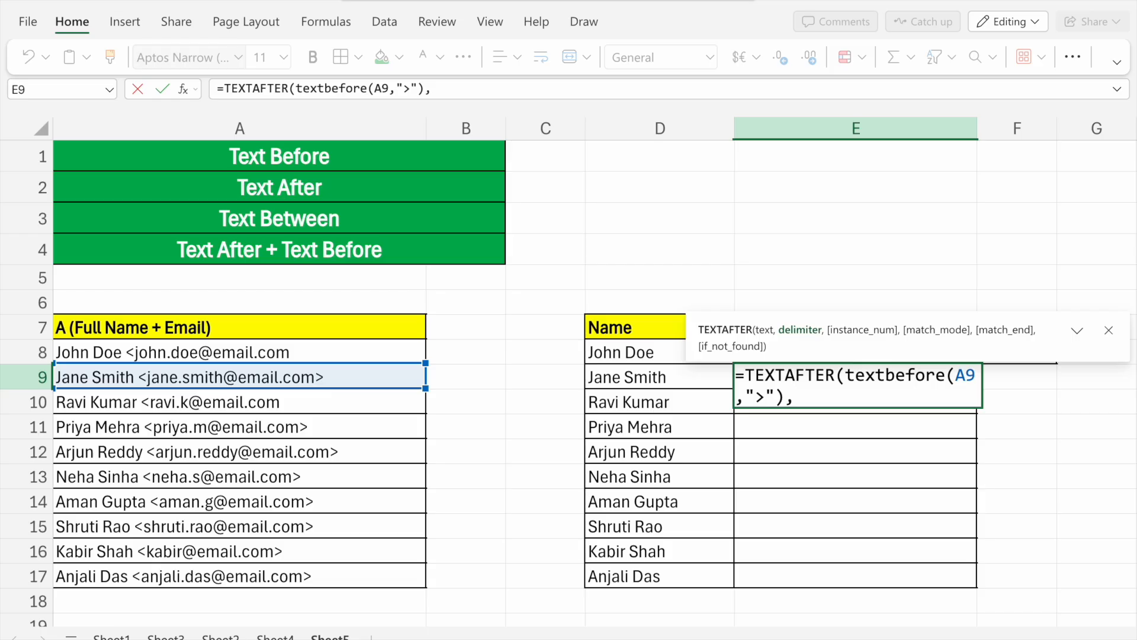
type("\"<\")")
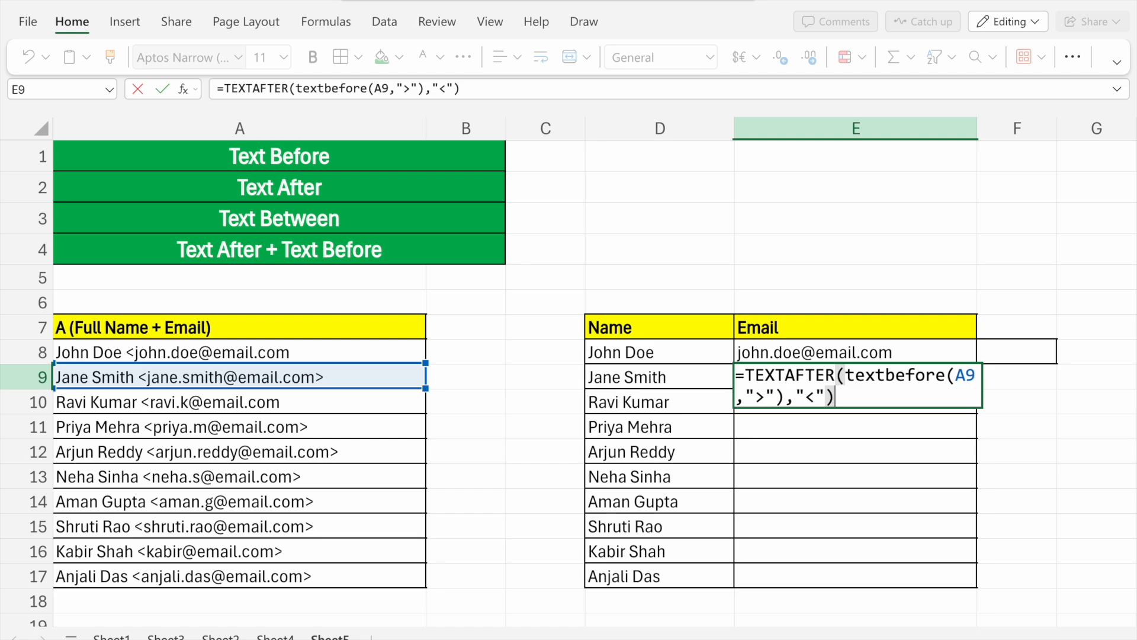
key("Return")
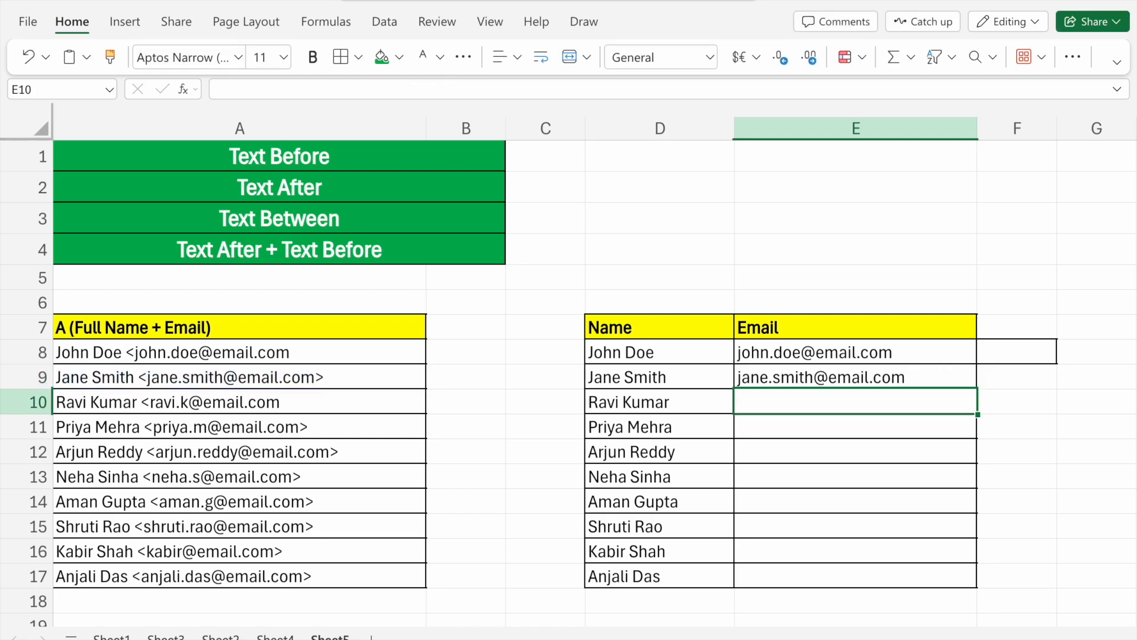
- Select cell E9 and review its nested email formula
left_click(815, 379)
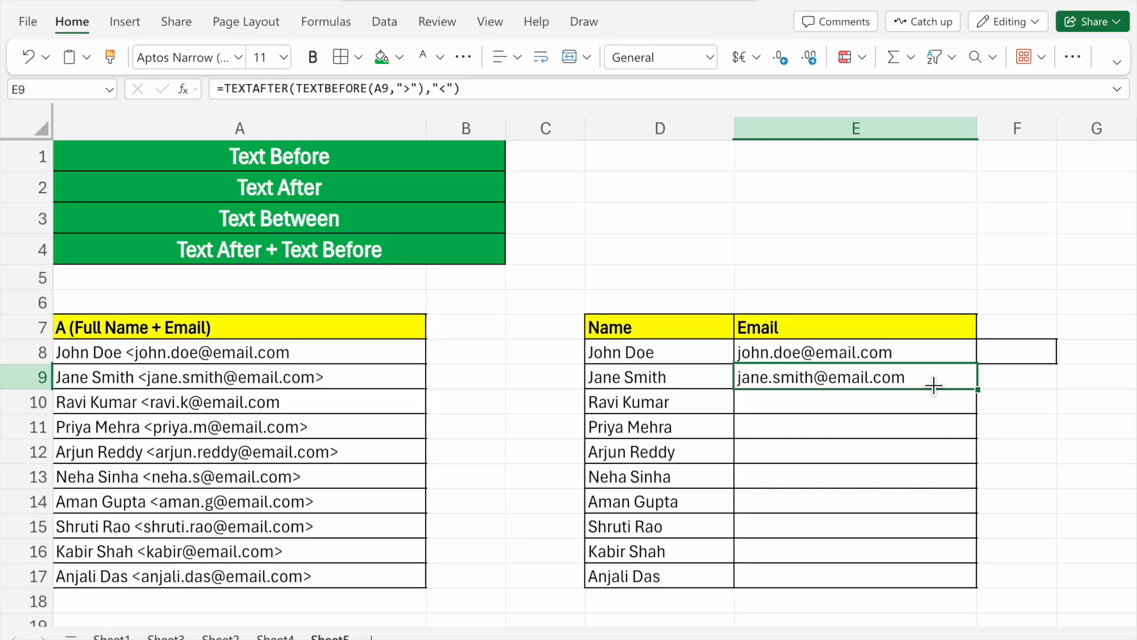
scroll(934, 386, "down", 8)
scroll(934, 386, "up", 8)
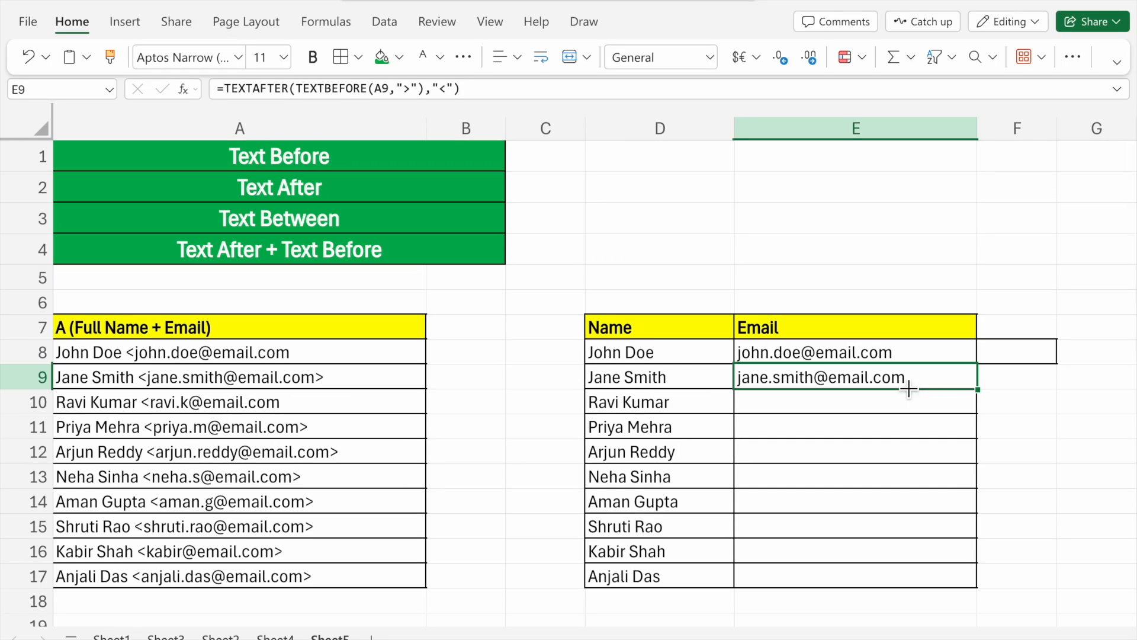